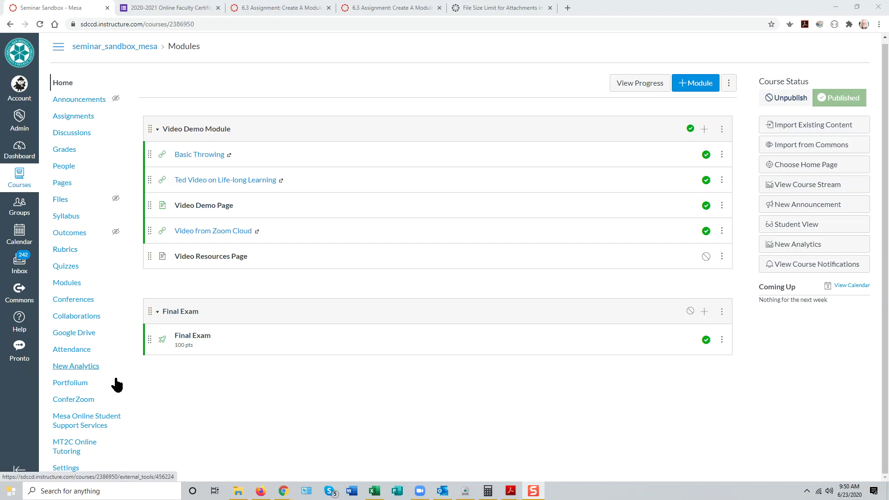
# Step: In course Settings, enable 'Let students attach files to discussions' under more options and update the course details
pyautogui.click(67, 469)
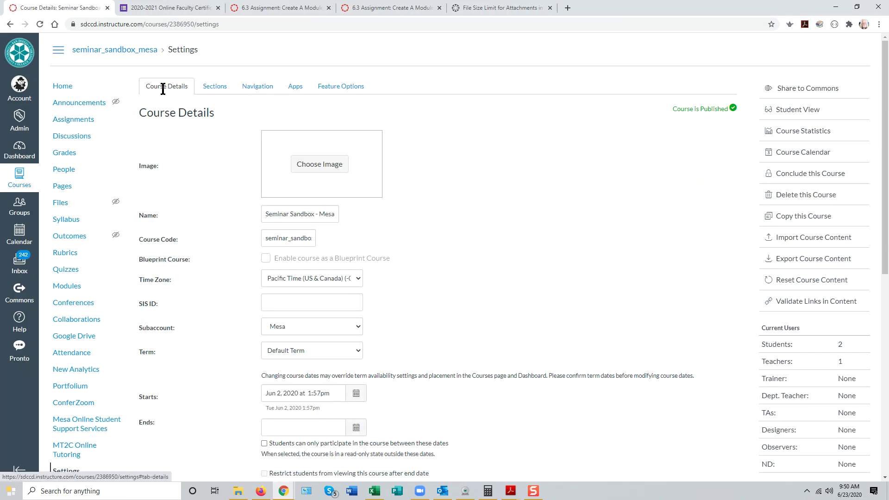
pyautogui.scroll(-8, 197, 239)
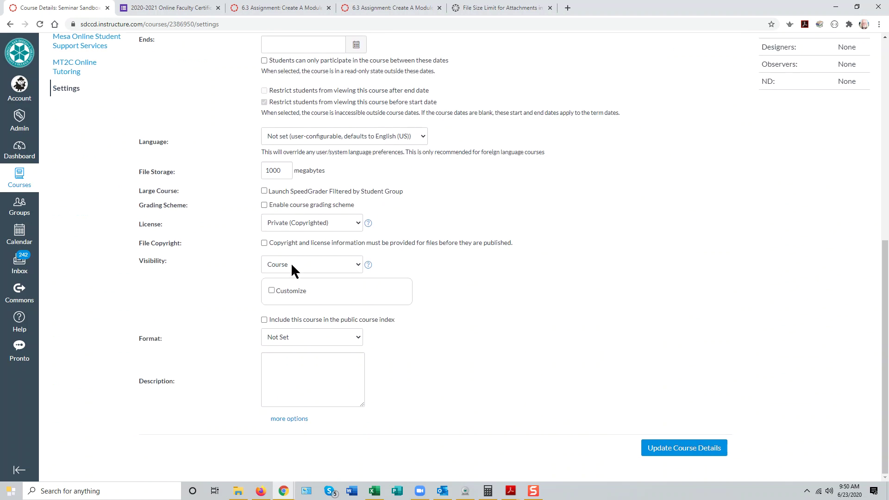
pyautogui.click(293, 420)
pyautogui.scroll(-3, 491, 389)
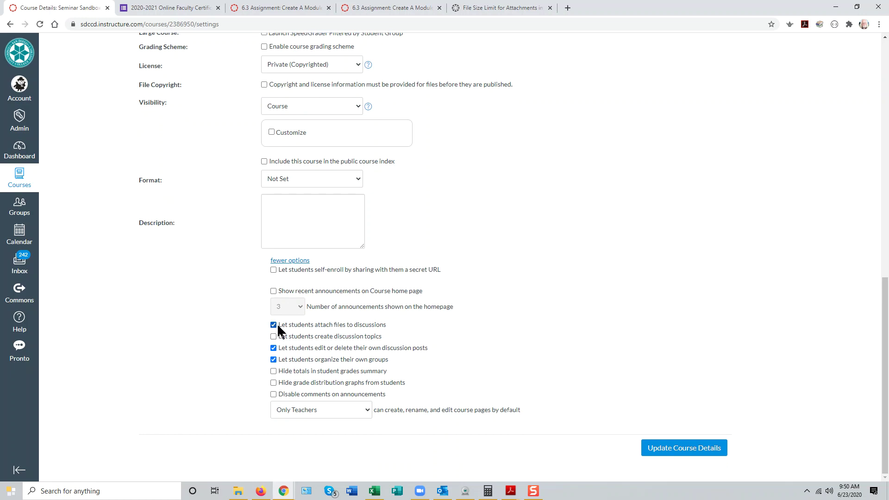
pyautogui.click(683, 448)
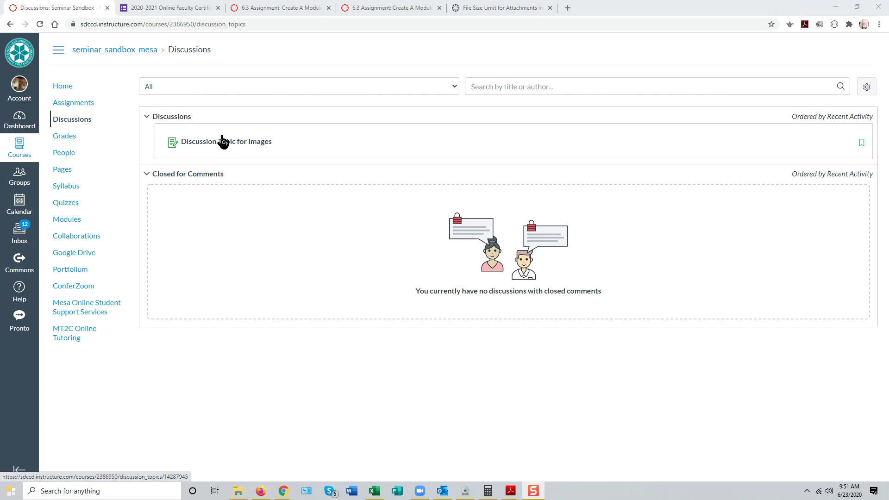
# Step: Open 'Discussion Topic for Images', start a reply, and begin embedding an image
pyautogui.click(228, 147)
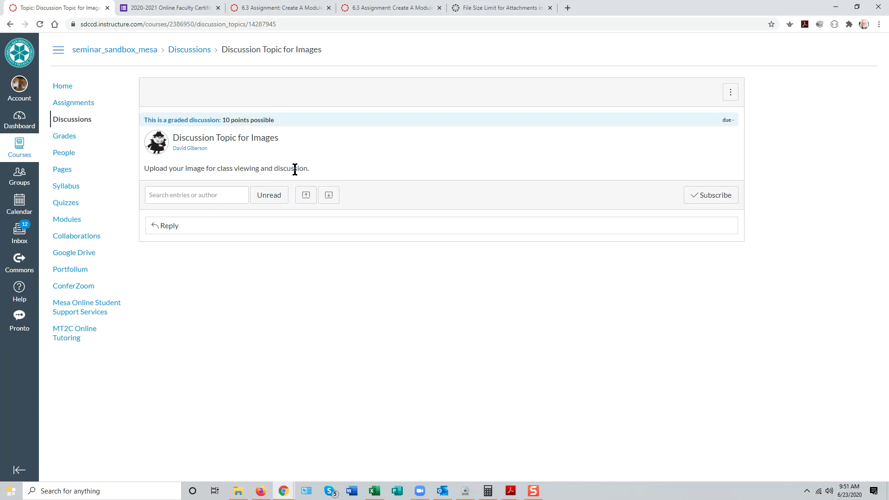
pyautogui.click(171, 227)
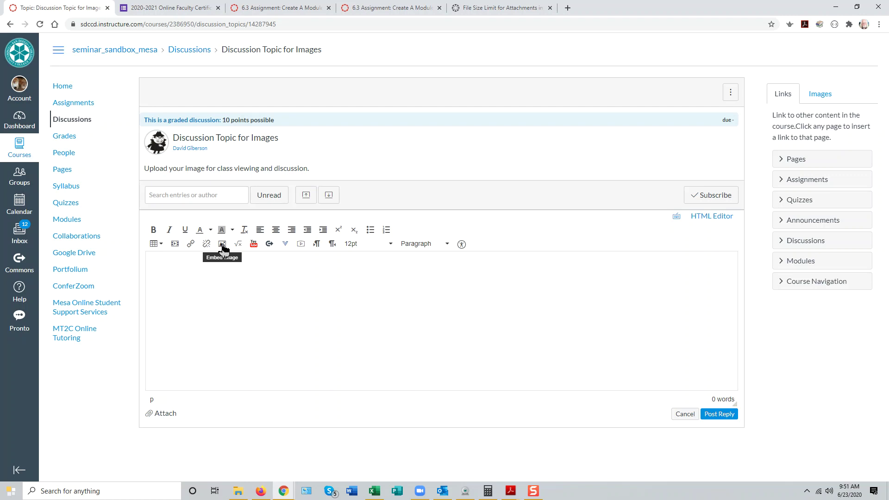
pyautogui.click(222, 245)
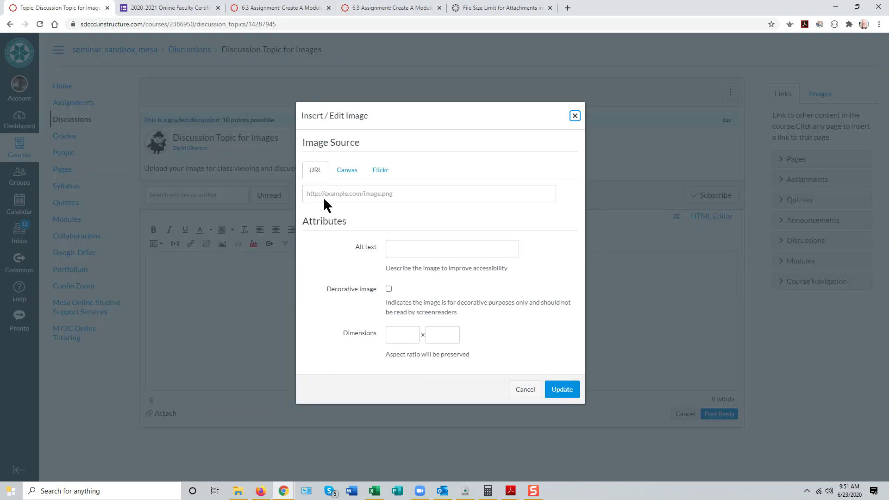
# Step: Upload dont_panic.jpg from Pictures into My files in the Canvas image picker
pyautogui.click(348, 172)
pyautogui.click(334, 232)
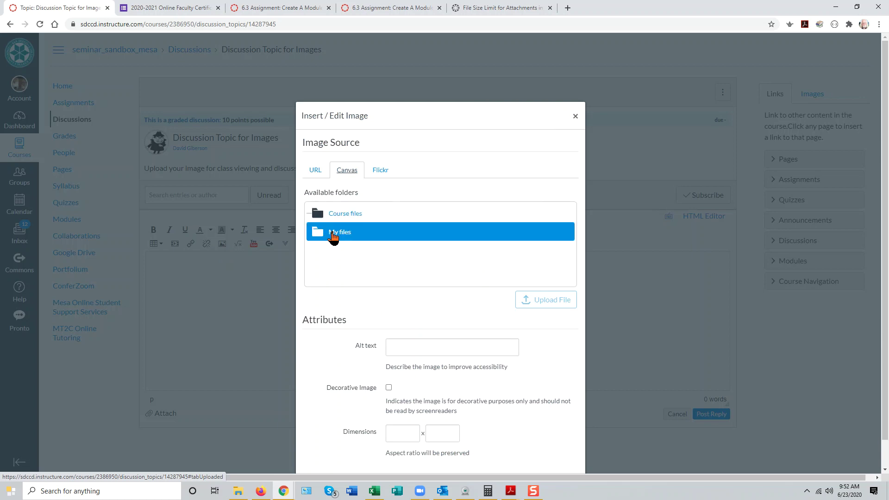
pyautogui.click(333, 234)
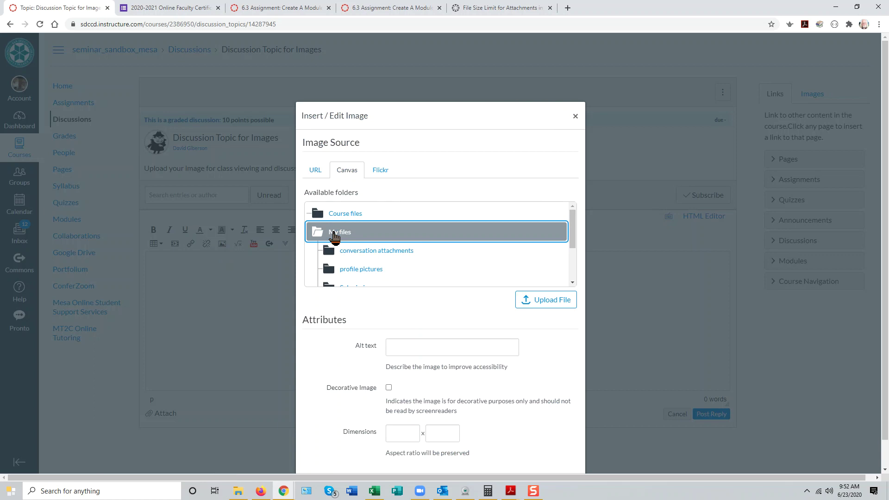
pyautogui.click(547, 305)
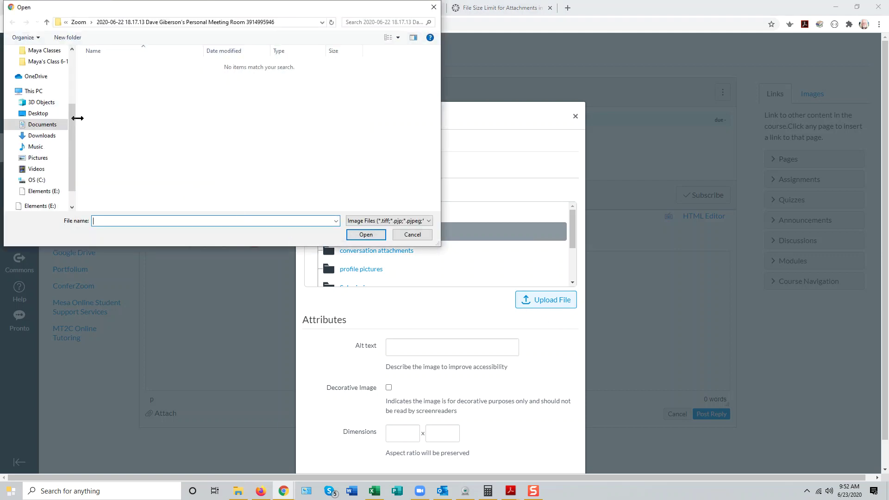
pyautogui.click(41, 158)
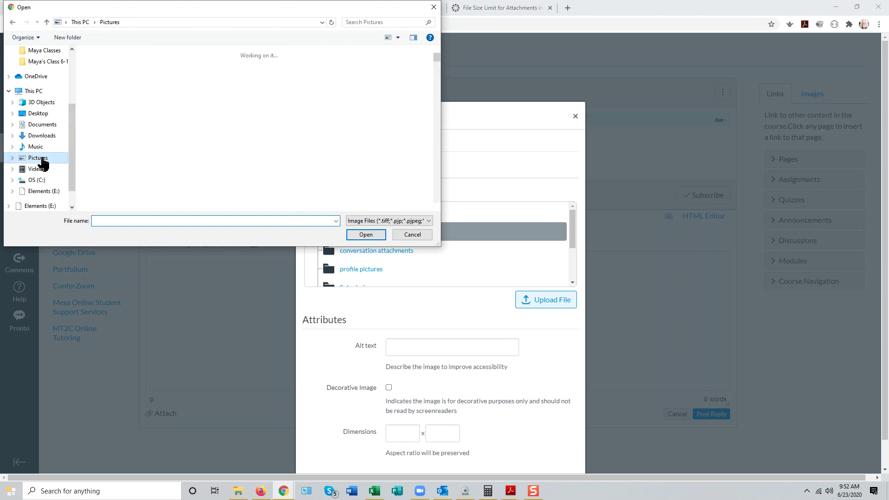
pyautogui.scroll(-5, 430, 185)
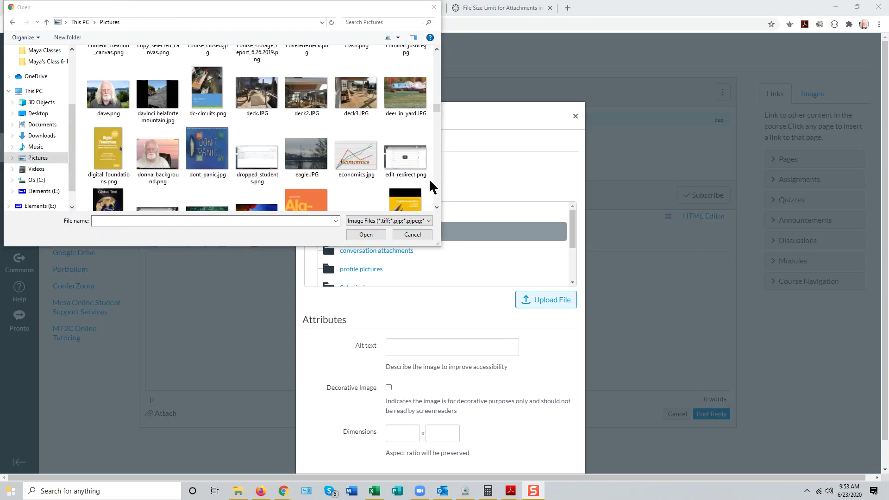
pyautogui.click(208, 155)
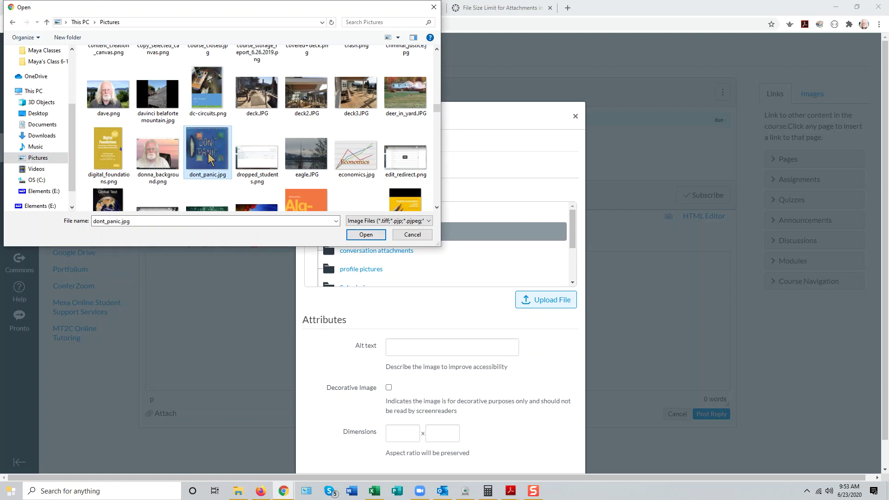
pyautogui.click(364, 235)
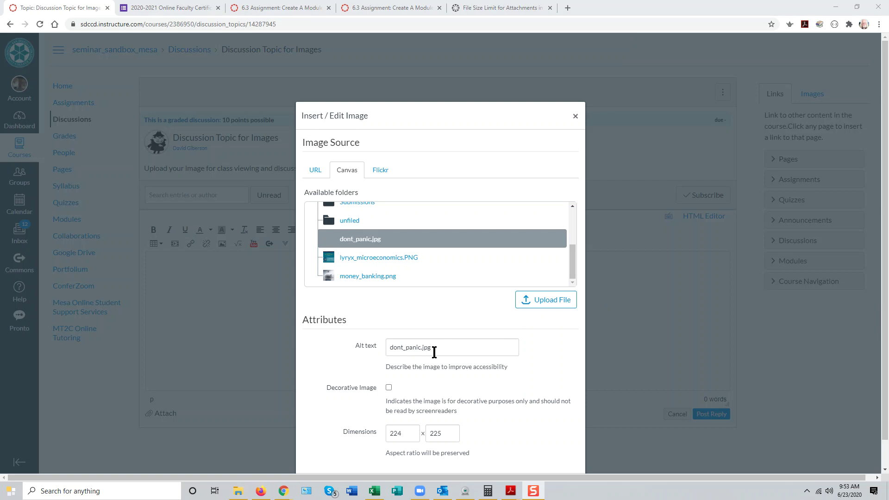
# Step: Set the image alt text to "Don't Panic!", insert it, and post the reply
pyautogui.moveTo(434, 353); pyautogui.dragTo(365, 352)
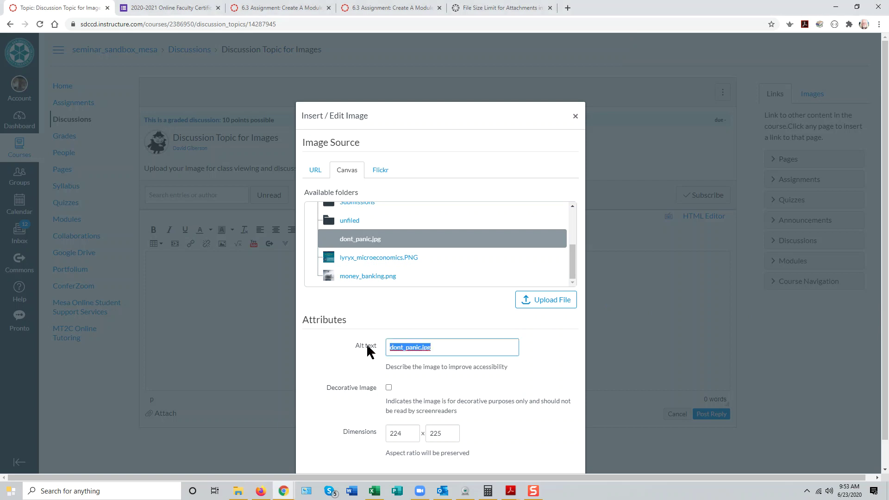
pyautogui.write("Don't Panic!")
pyautogui.scroll(-1, 627, 318)
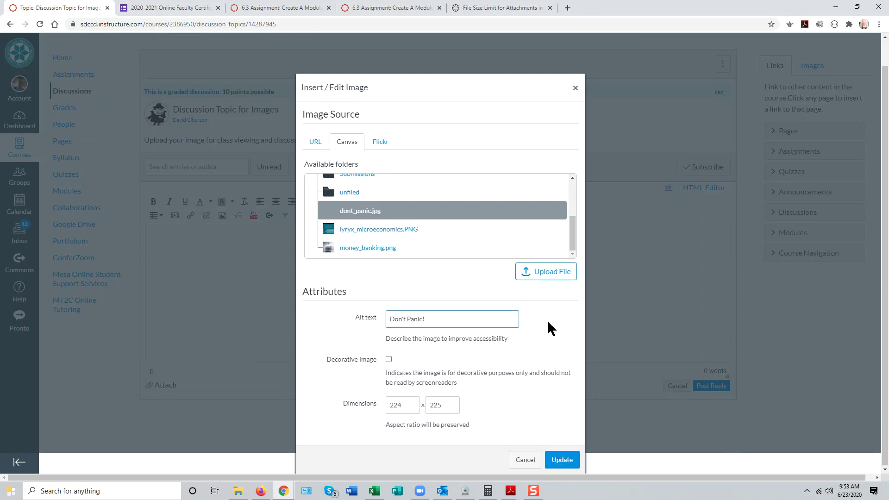
pyautogui.click(562, 460)
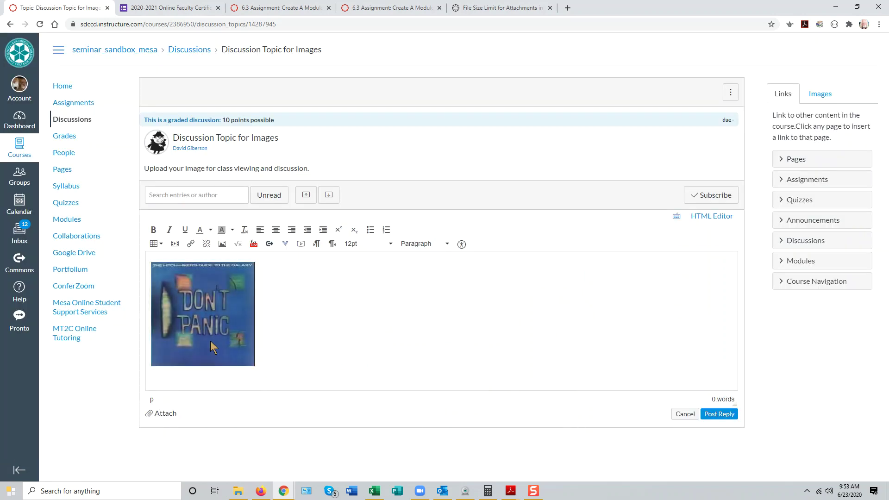
pyautogui.hotkey('shift', 'F10')
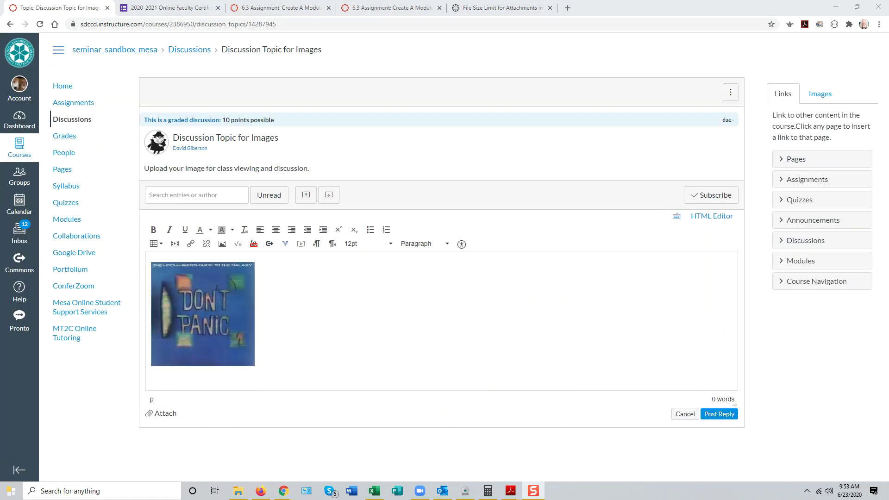
pyautogui.click(718, 414)
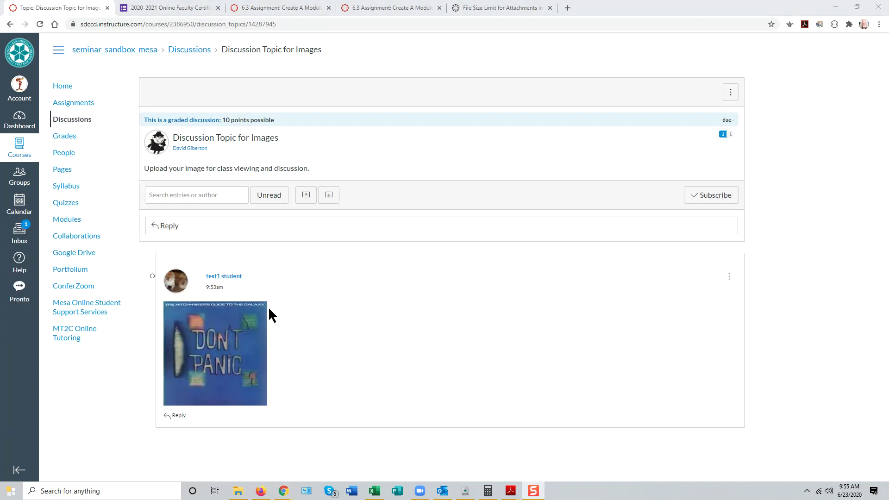
# Step: Post a new reply "Here's my image." with boys_crop.png from Pictures attached
pyautogui.click(168, 226)
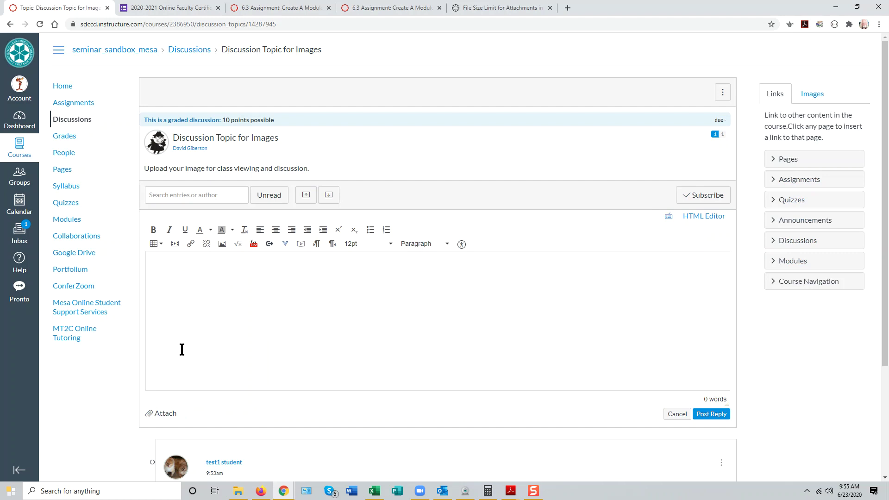
pyautogui.click(153, 261)
pyautogui.scroll(-2, 224, 338)
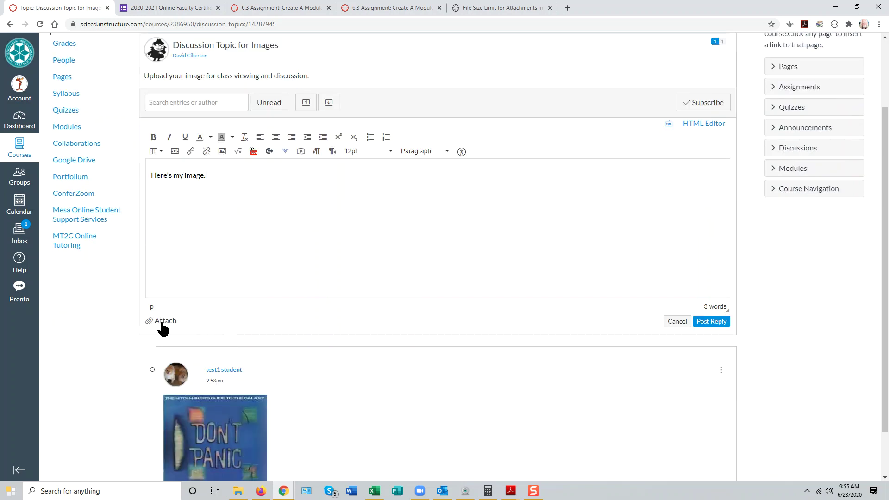
pyautogui.click(164, 322)
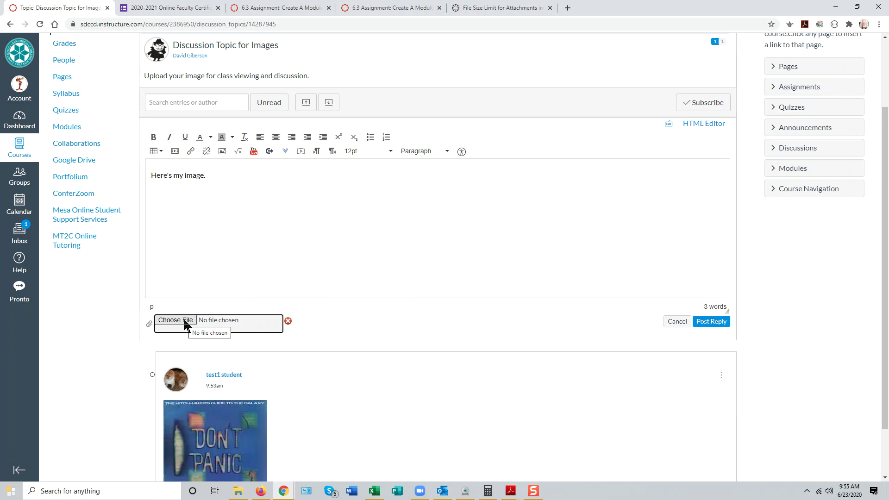
pyautogui.click(186, 322)
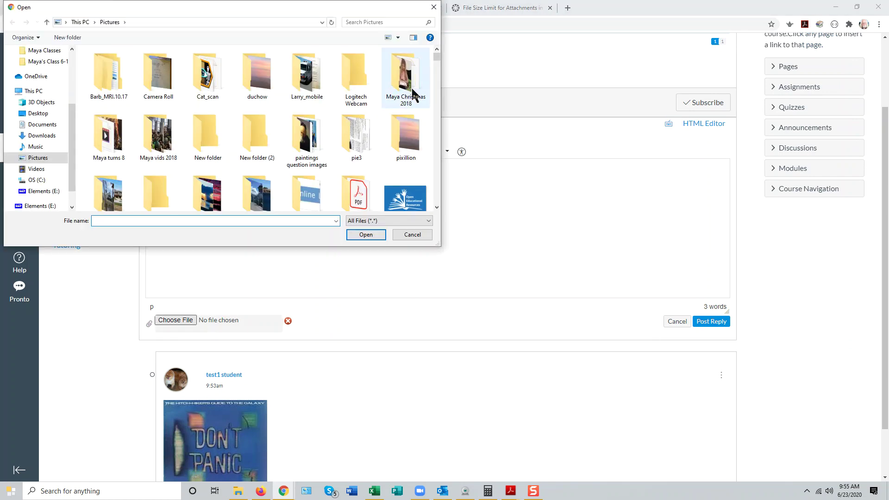
pyautogui.scroll(-10, 257, 130)
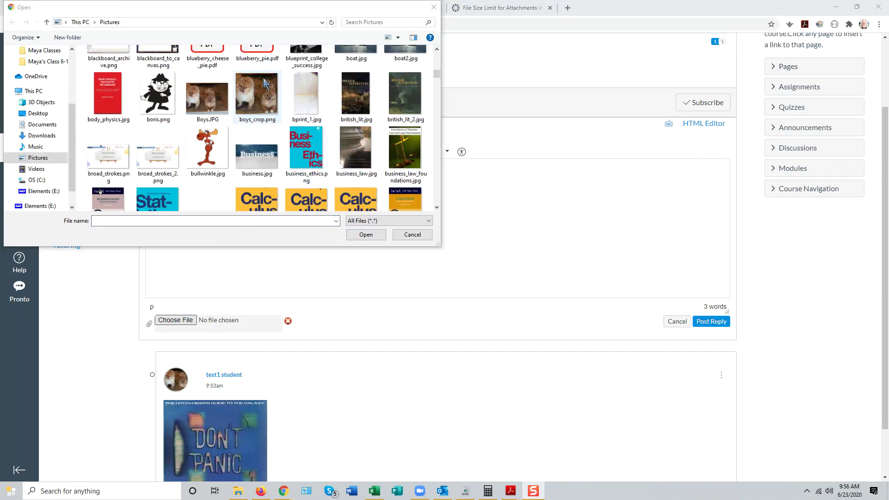
pyautogui.click(260, 100)
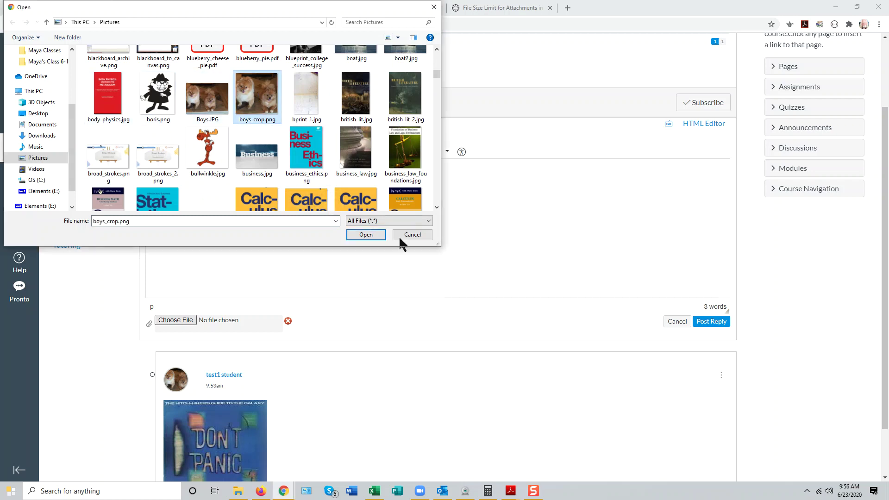
pyautogui.click(373, 235)
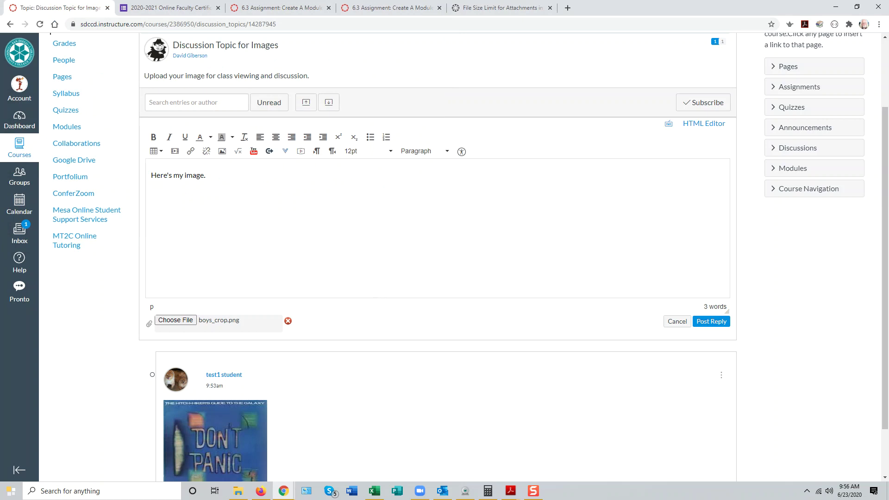
pyautogui.click(712, 322)
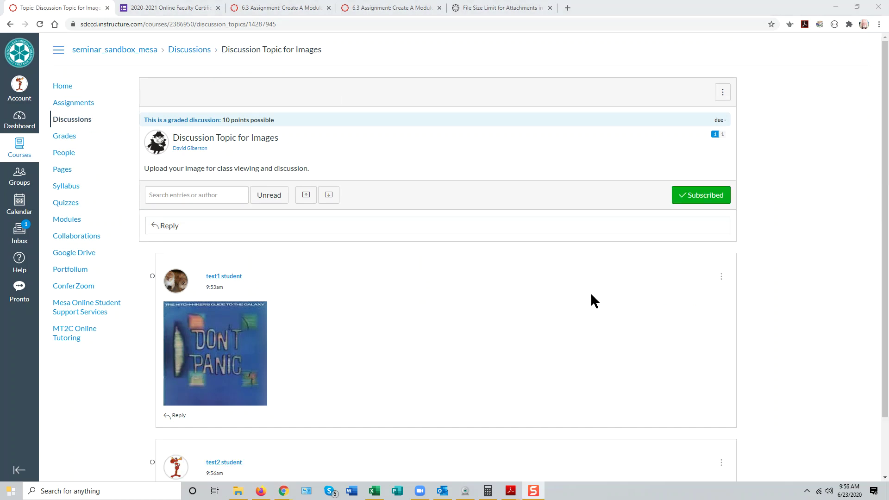
# Step: Save boys_crop.png to Pictures, replacing the old copy, and view it in Photos
pyautogui.scroll(-2, 588, 292)
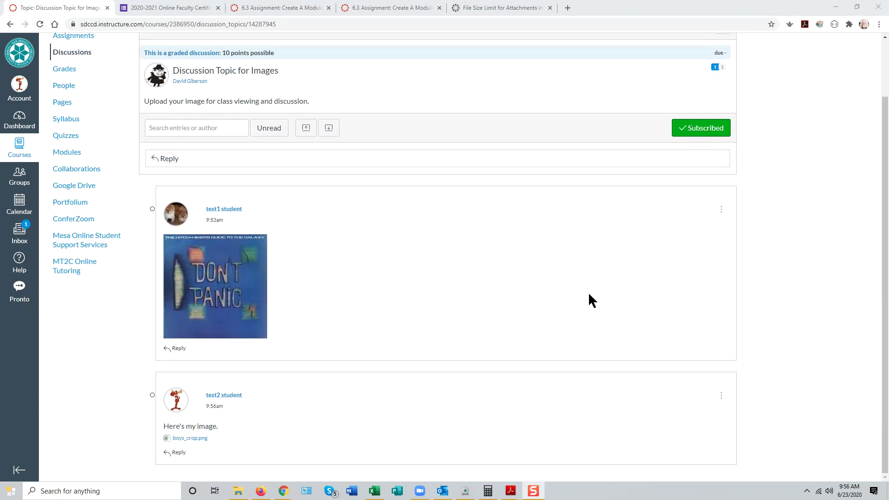
pyautogui.click(191, 439)
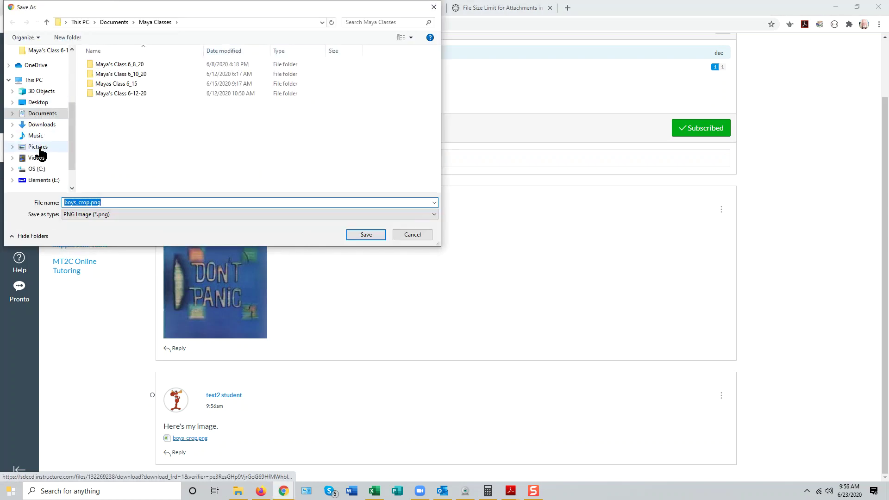
pyautogui.click(61, 147)
pyautogui.click(366, 235)
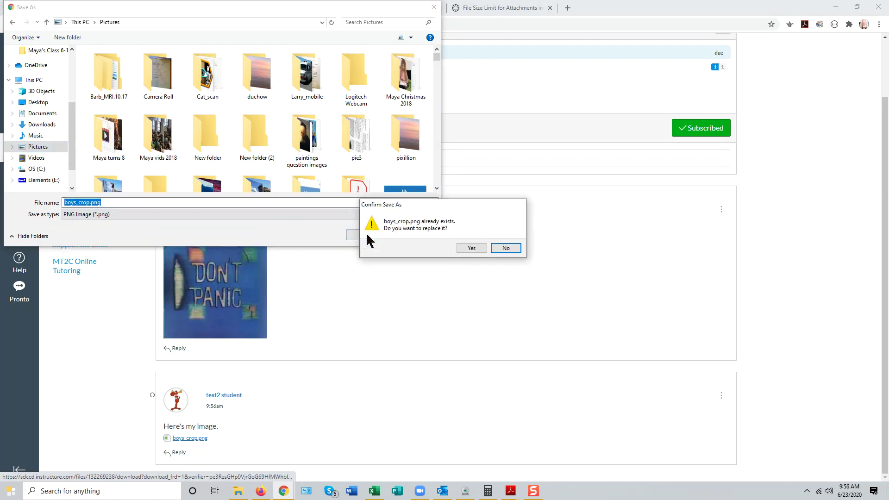
pyautogui.click(481, 248)
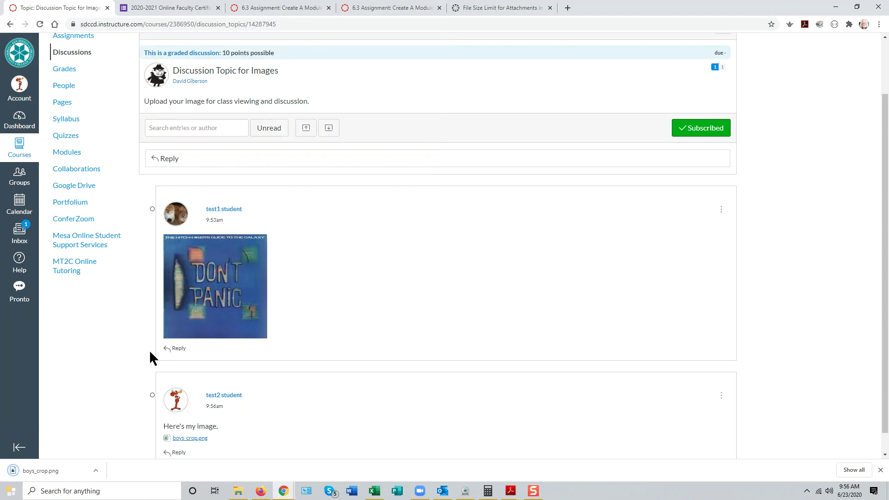
pyautogui.click(47, 470)
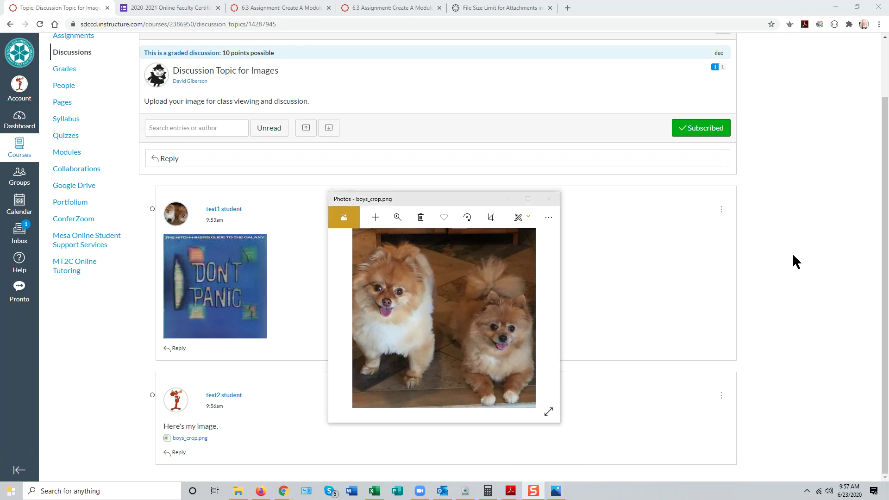
pyautogui.moveTo(466, 200); pyautogui.dragTo(888, 199)
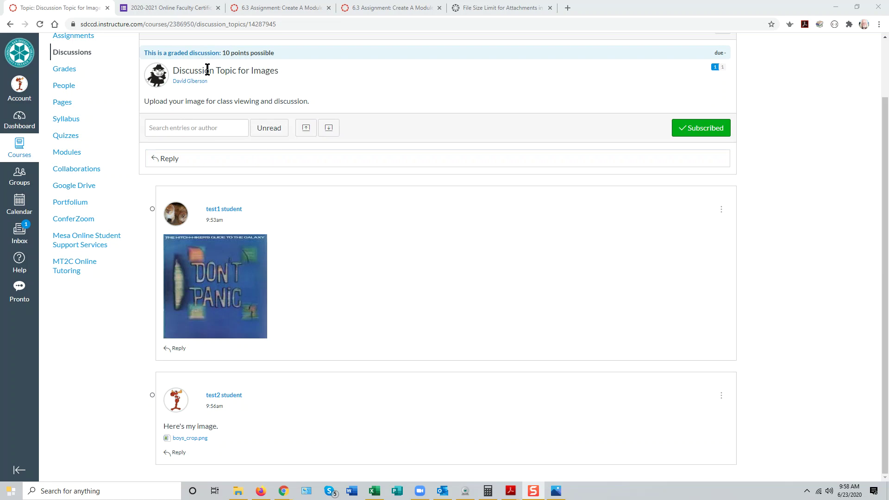
# Step: Start a new reply with Insert/edit media, and bring up the Firefox YouTube window
pyautogui.click(166, 159)
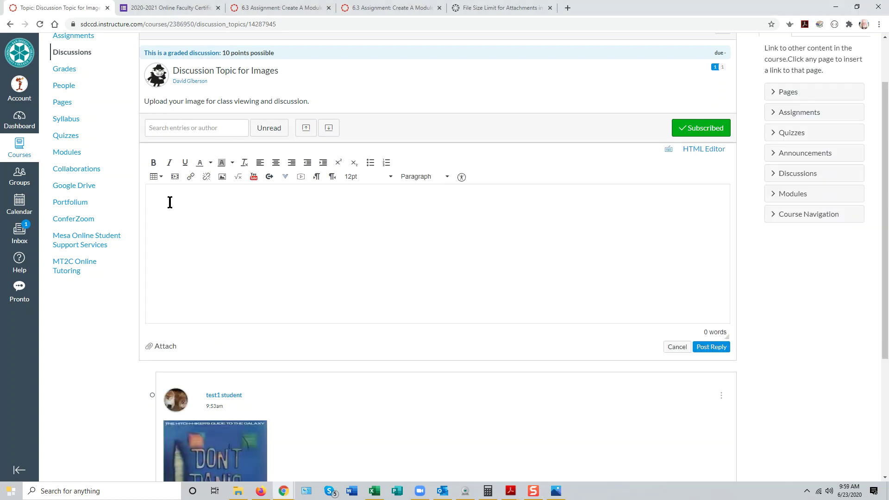
pyautogui.click(174, 178)
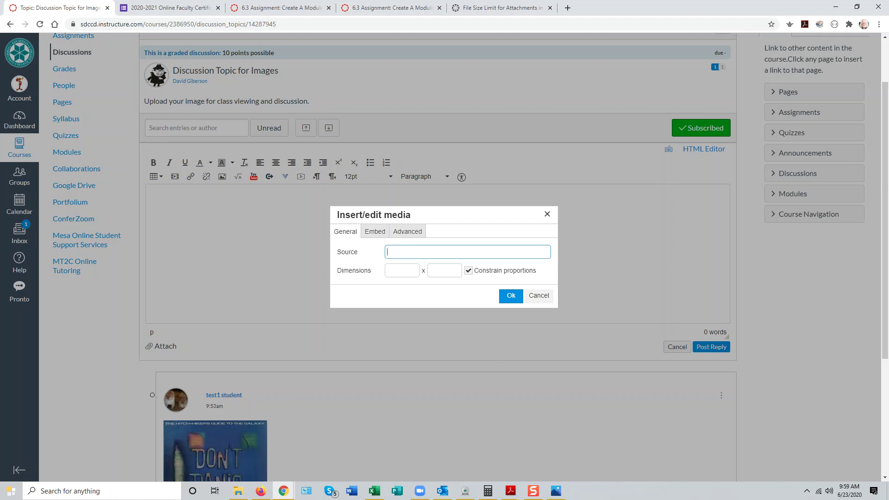
pyautogui.hotkey('alt', 'Tab')
pyautogui.moveTo(369, 40); pyautogui.dragTo(436, 36)
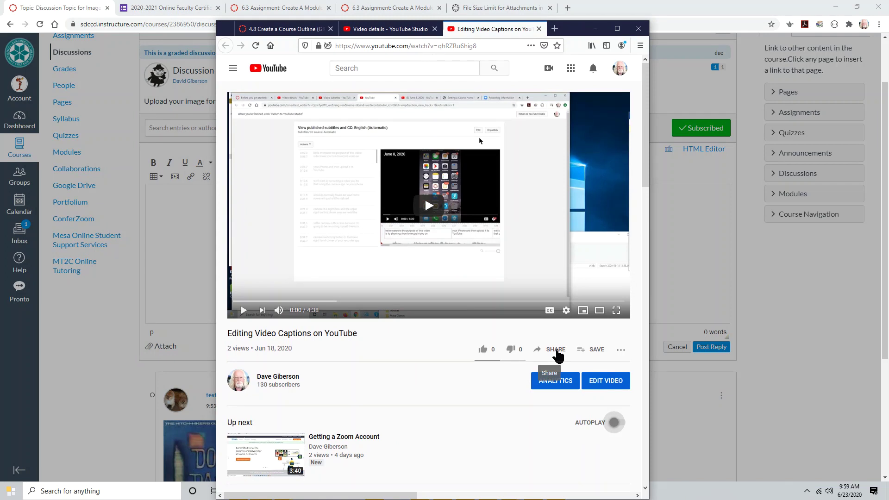
pyautogui.click(557, 355)
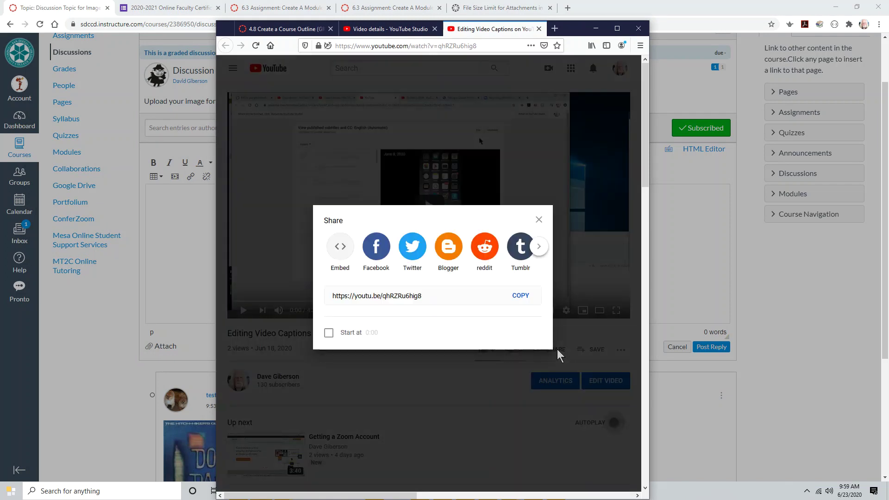
pyautogui.click(518, 298)
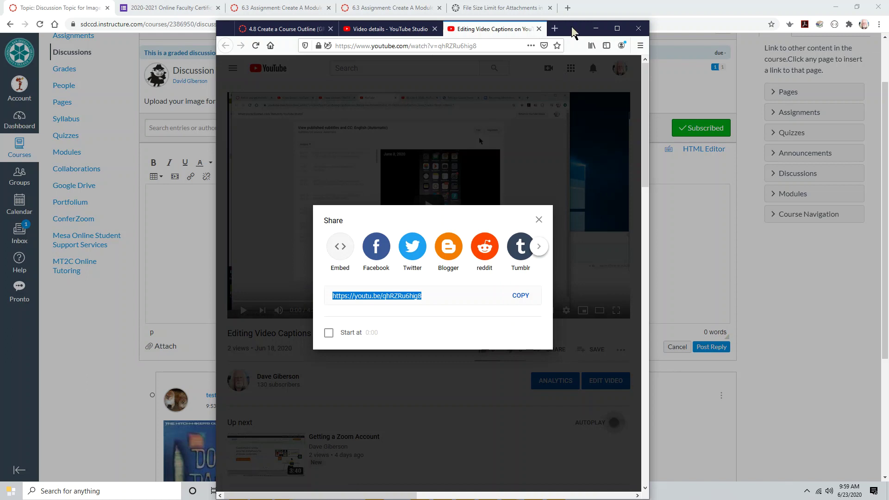
pyautogui.click(596, 28)
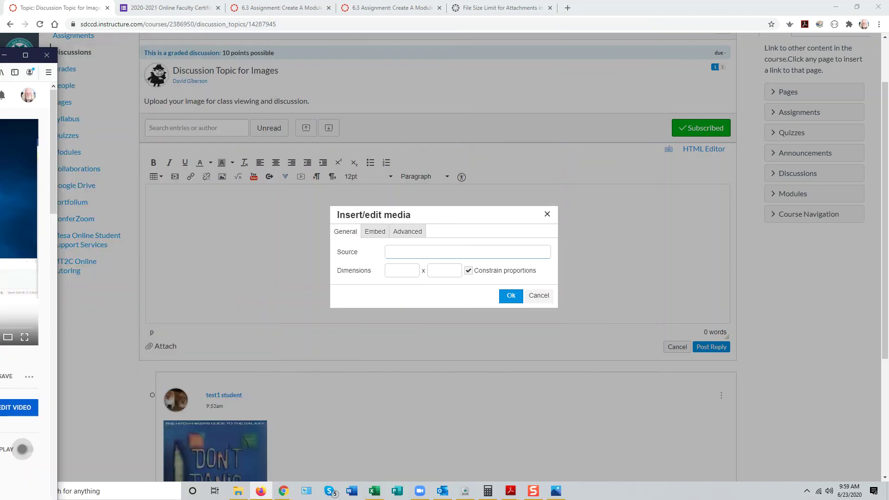
# Step: Paste the YouTube link as the media source, embed the 560×314 video, and post the reply
pyautogui.click(391, 252)
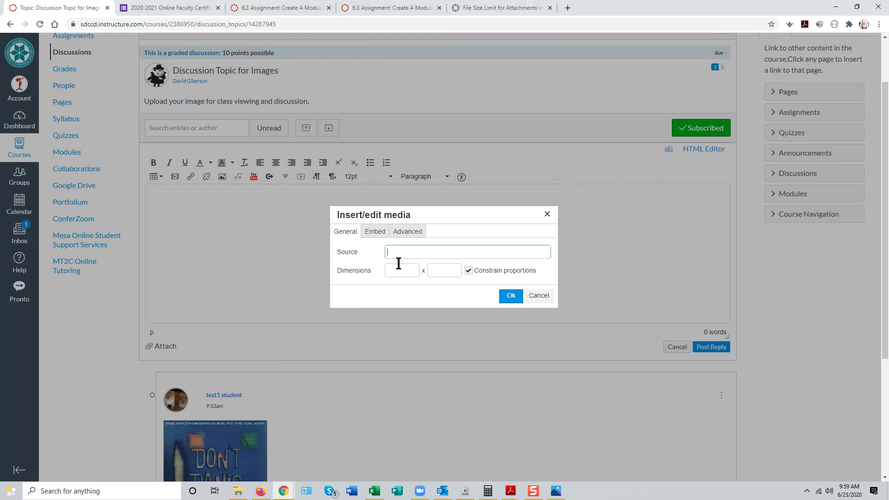
pyautogui.rightClick(404, 253)
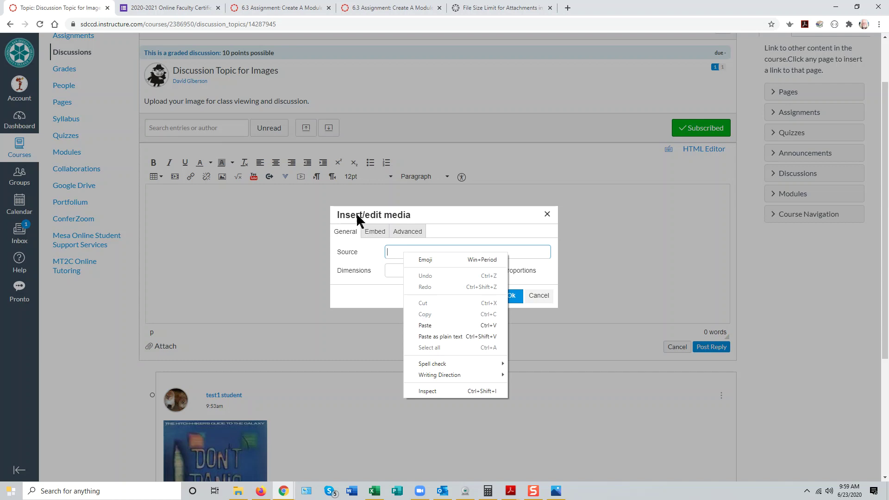
pyautogui.click(428, 322)
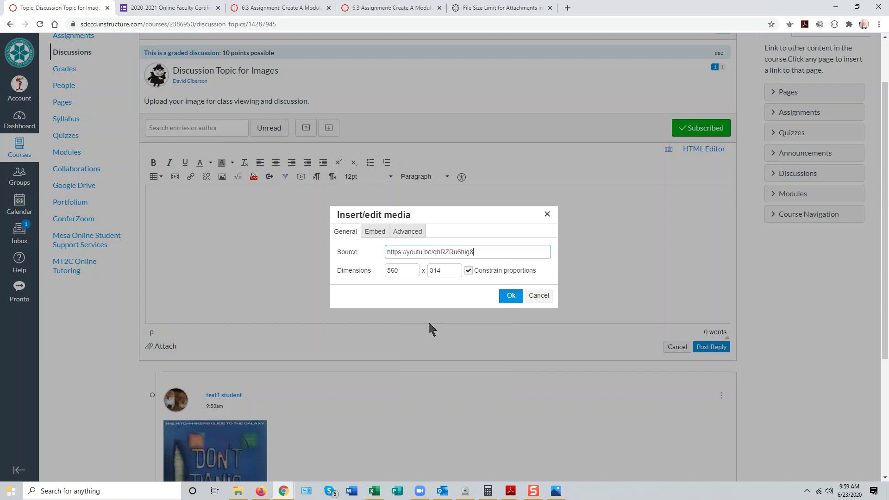
pyautogui.click(510, 298)
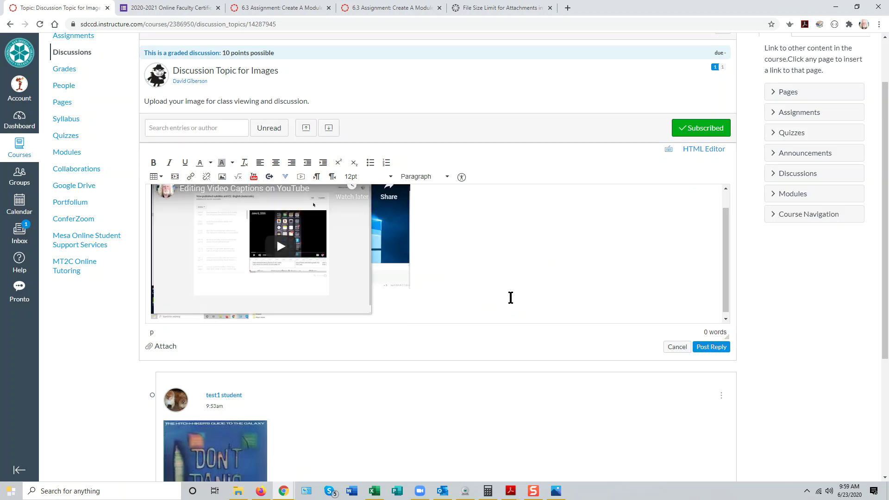
pyautogui.scroll(1, 725, 273)
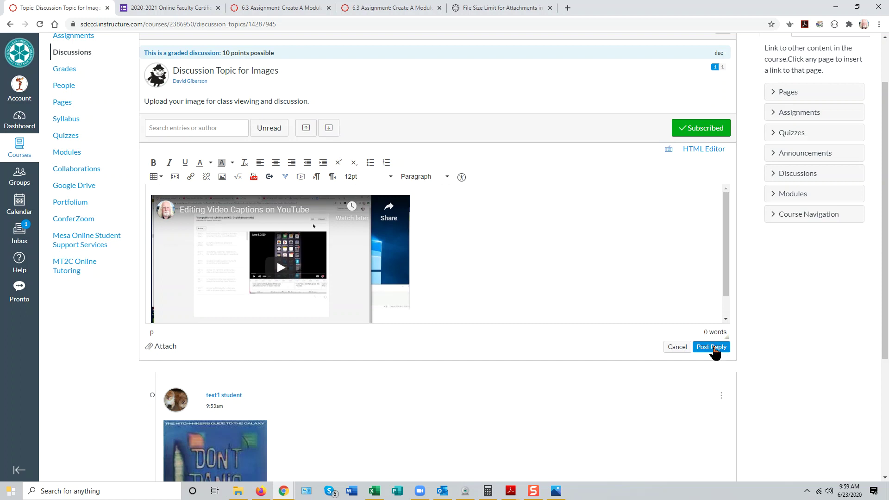
pyautogui.click(713, 348)
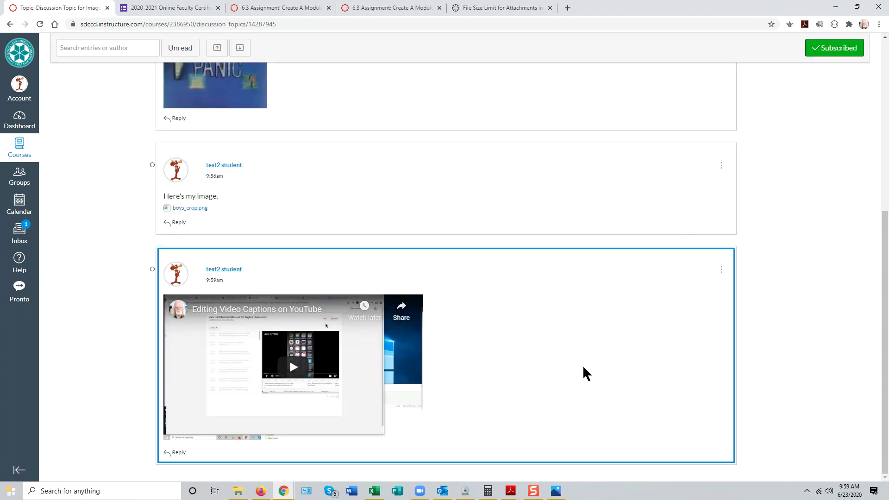